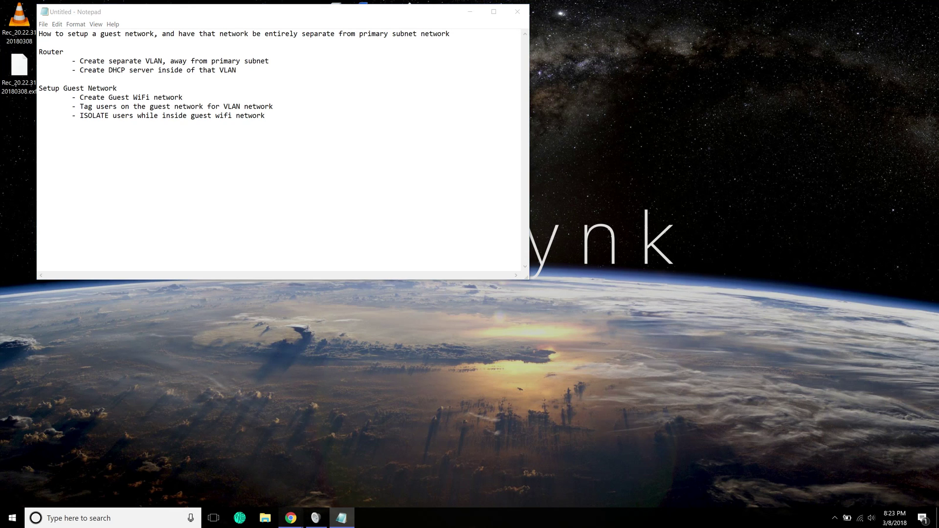
# Switch to the EdgeOS router page in Chrome and start a VLAN with ID 10 on br0, described as "Guest Wifi Network".
pyautogui.click(290, 518)
pyautogui.click(234, 469)
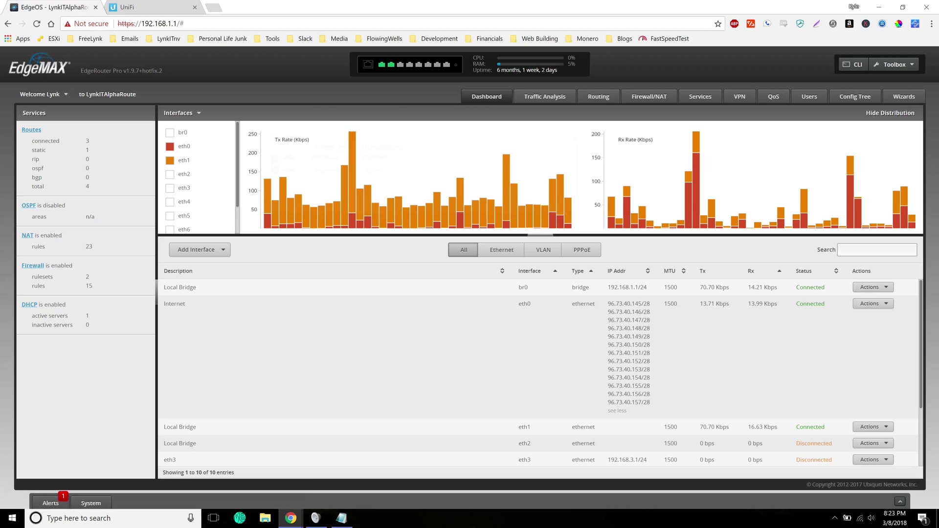
pyautogui.click(196, 249)
pyautogui.click(189, 263)
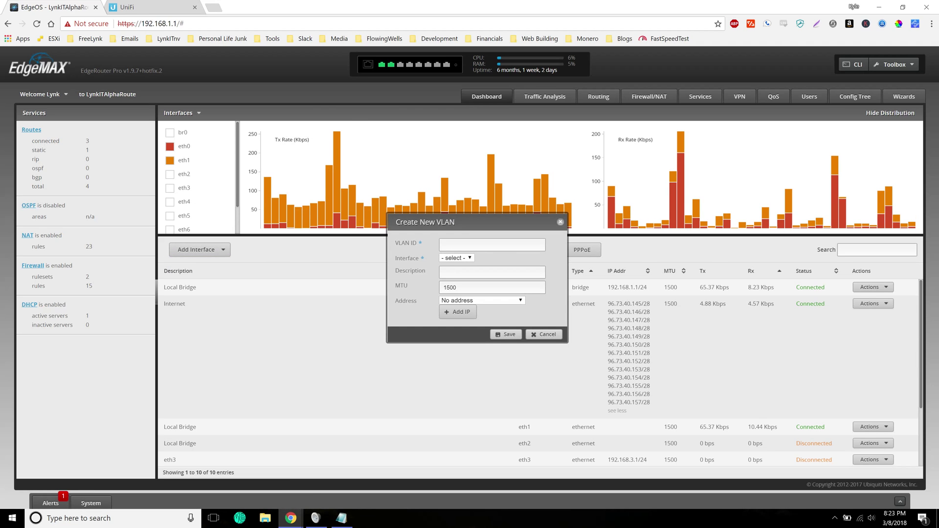
pyautogui.write('10')
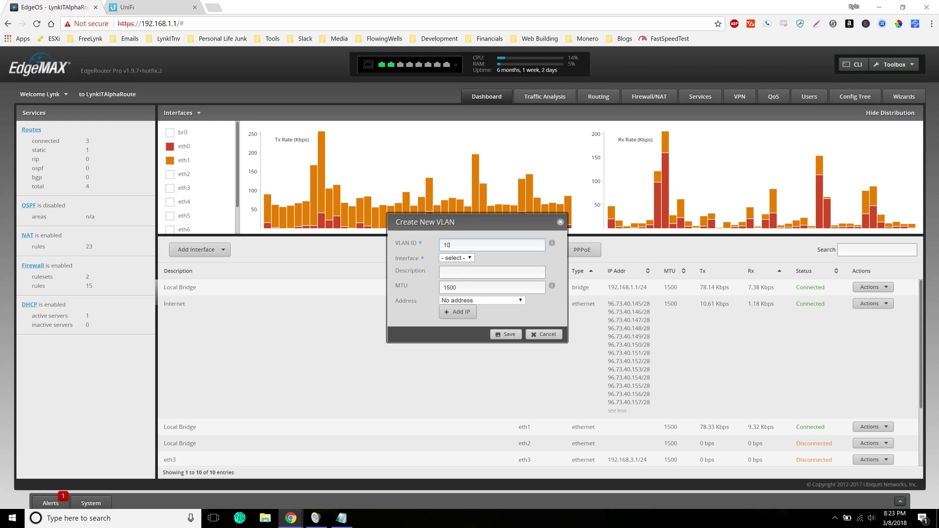
pyautogui.click(456, 258)
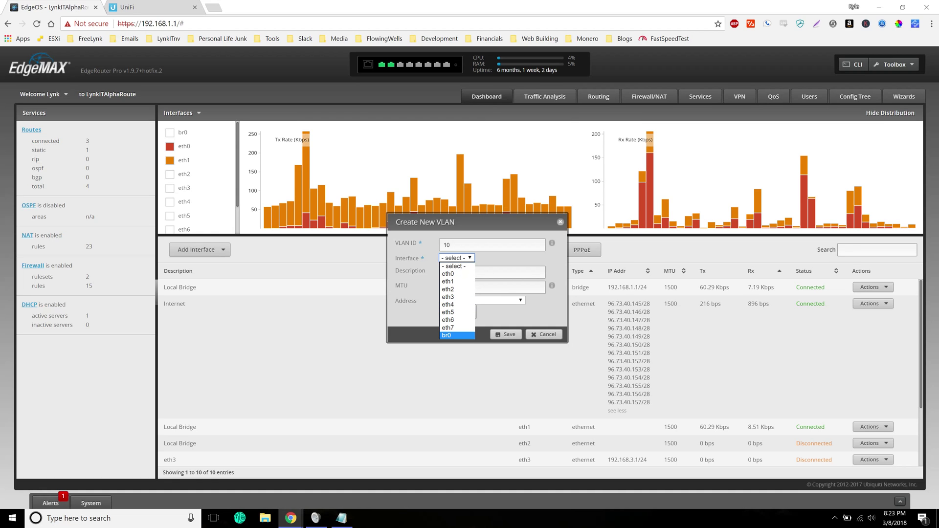
pyautogui.click(456, 336)
pyautogui.click(491, 272)
pyautogui.write('Guest')
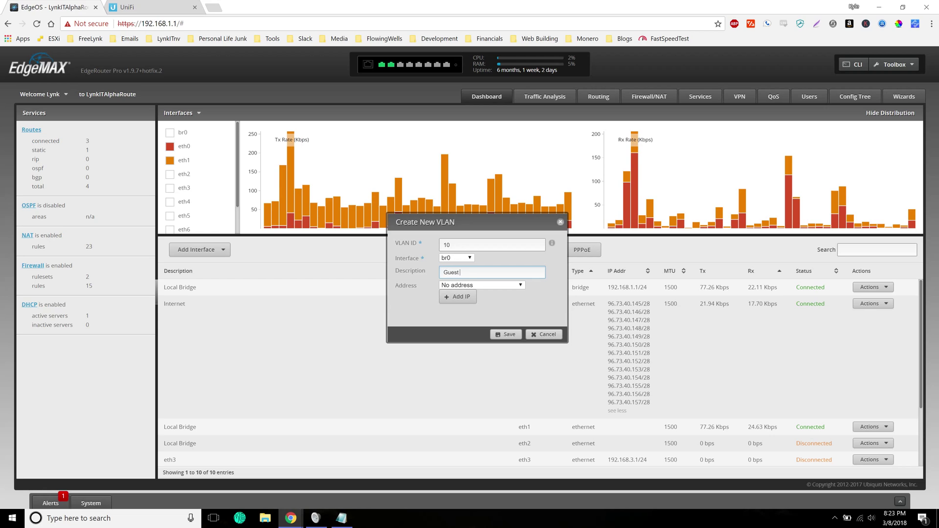
pyautogui.write(' Wifi Network')
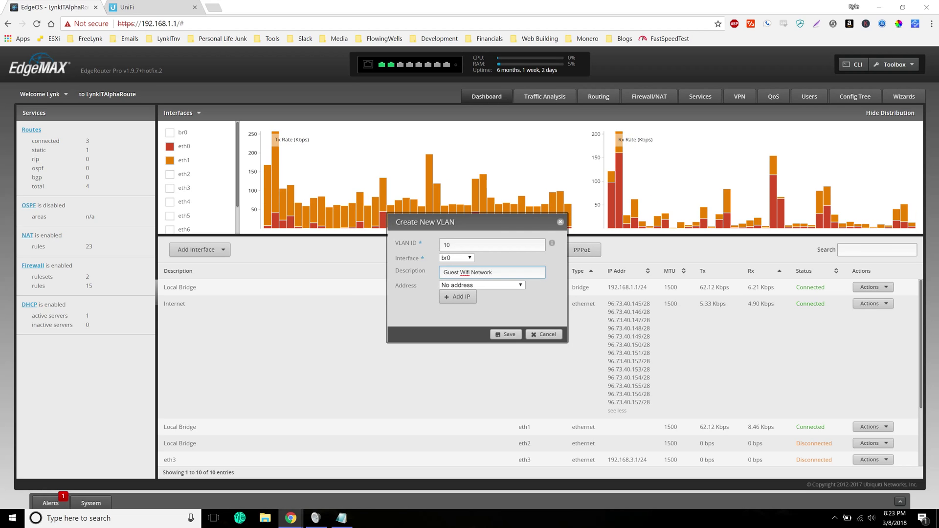
# Manually define the VLAN's IP address as 192.168.10.1/24 and save the VLAN.
pyautogui.click(481, 285)
pyautogui.click(480, 317)
pyautogui.click(491, 303)
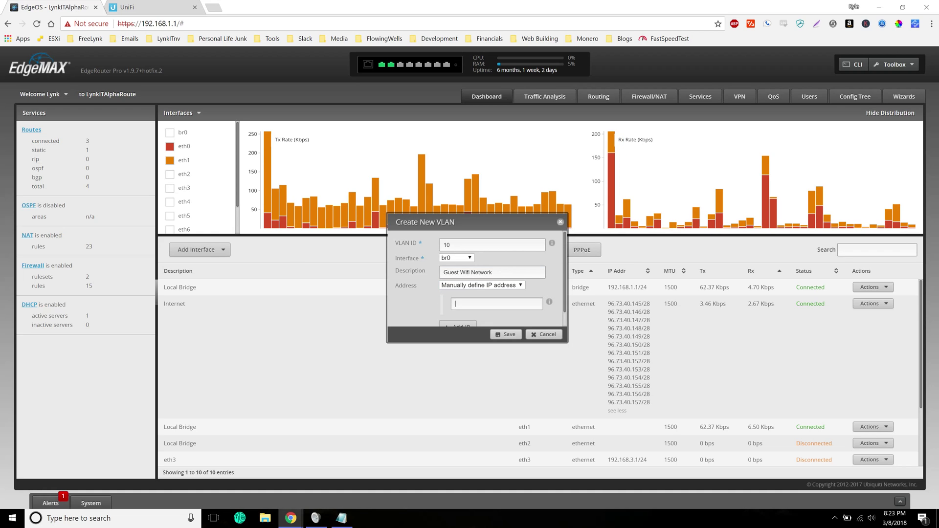
pyautogui.write('192.168.')
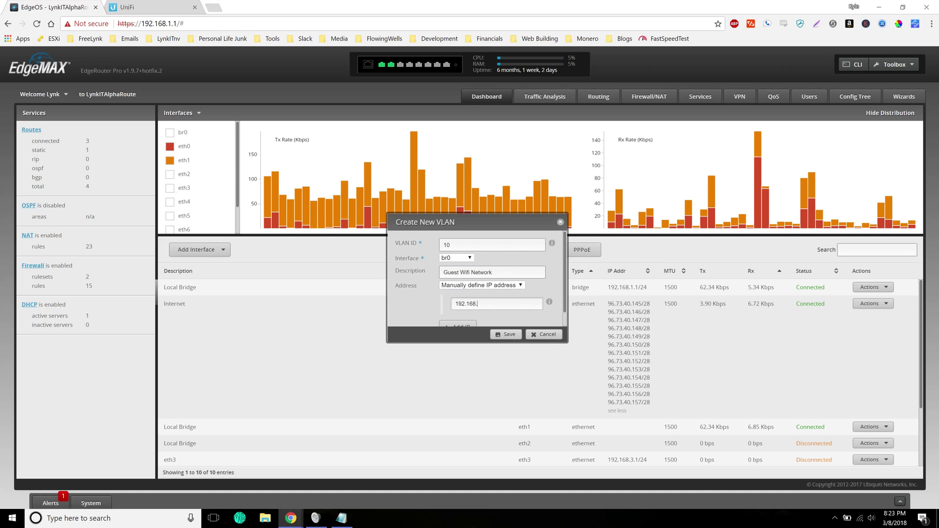
pyautogui.write('10.1/24')
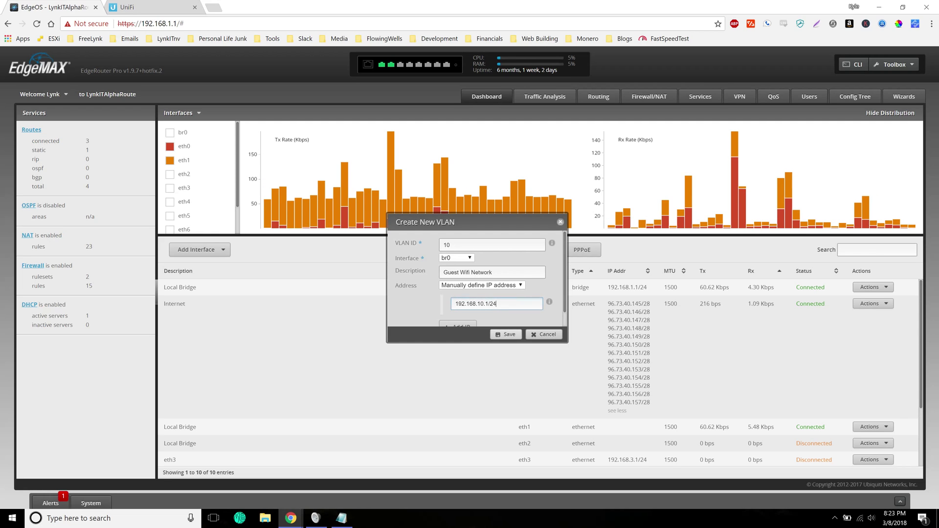
pyautogui.click(506, 334)
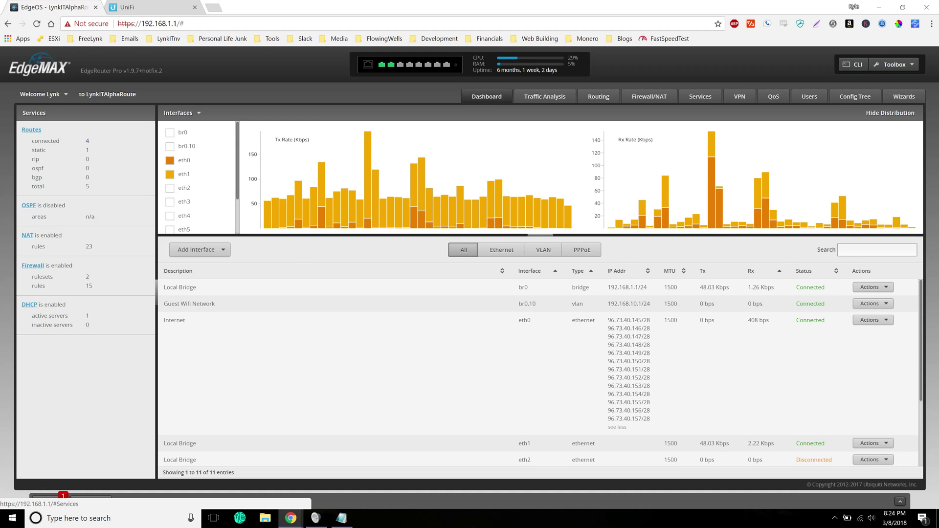
# Start a new DHCP server in the router's services and name it "Guest-WiFi-Network".
pyautogui.click(700, 97)
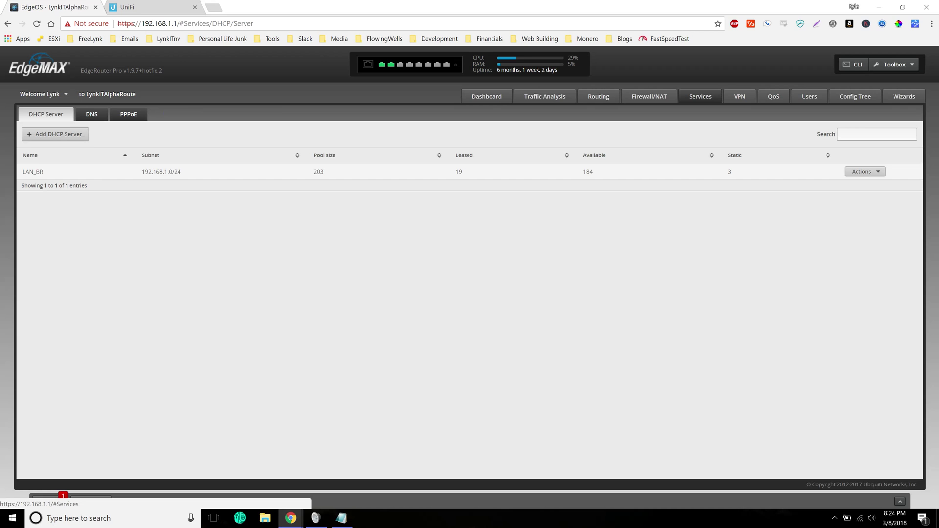
pyautogui.click(54, 134)
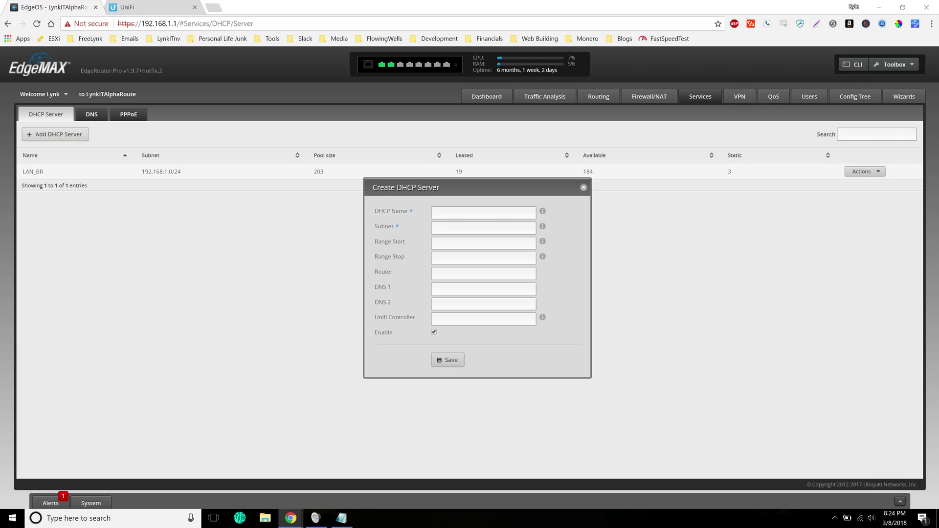
pyautogui.write('Guest WiFi net')
pyautogui.press('BackSpace')
pyautogui.press('BackSpace')
pyautogui.write('Network')
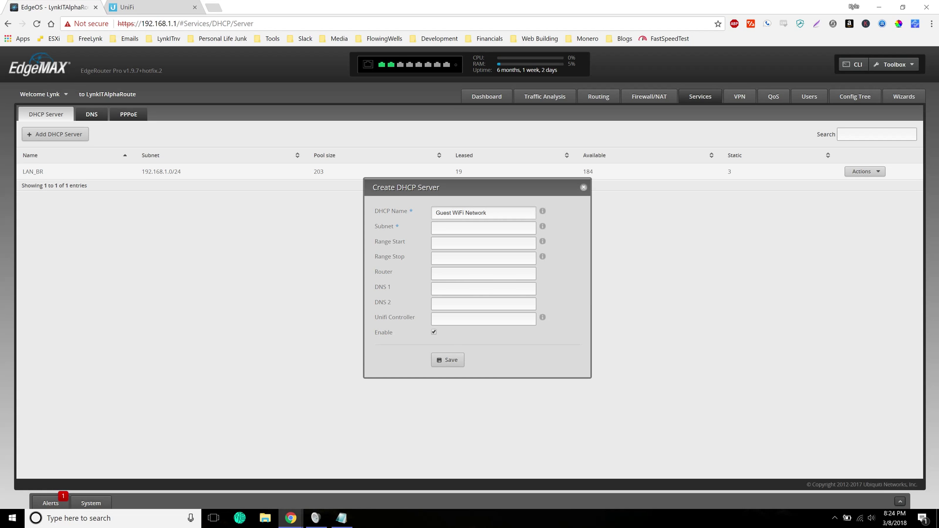
pyautogui.press('Tab')
pyautogui.click(465, 213)
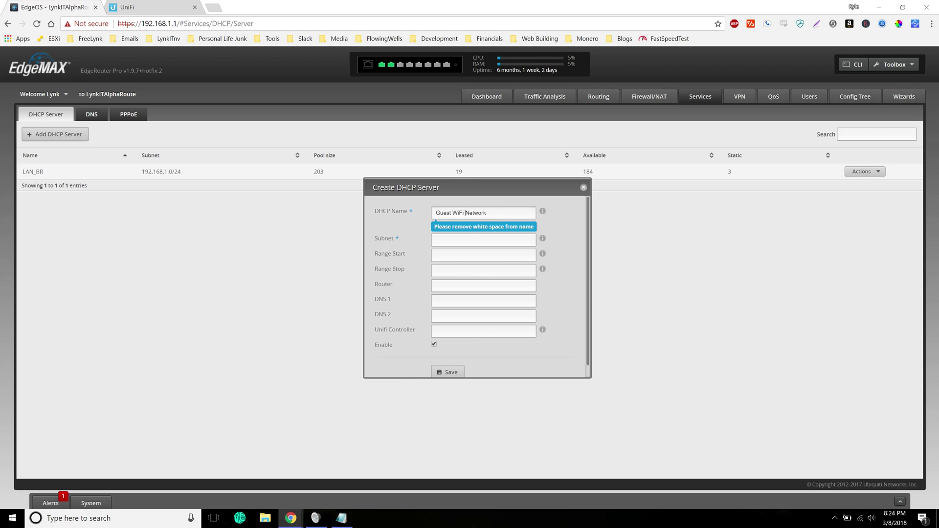
pyautogui.press('BackSpace')
pyautogui.write('-')
pyautogui.click(448, 212)
pyautogui.press('BackSpace')
pyautogui.write('-')
# Set the DHCP server's subnet to 192.168.10.0/24 and its range from 192.168.10.5 to 192.168.10.255.
pyautogui.press('Tab')
pyautogui.write('192.168.10')
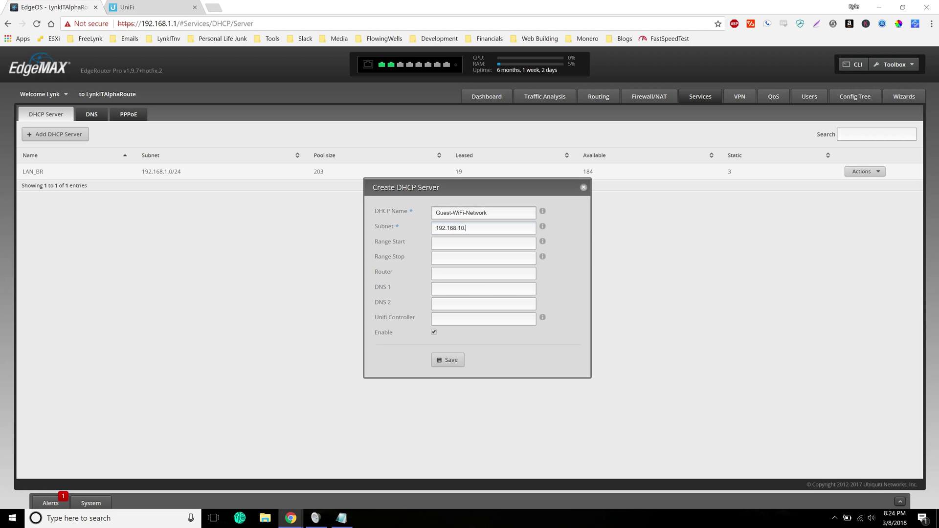
pyautogui.write('.')
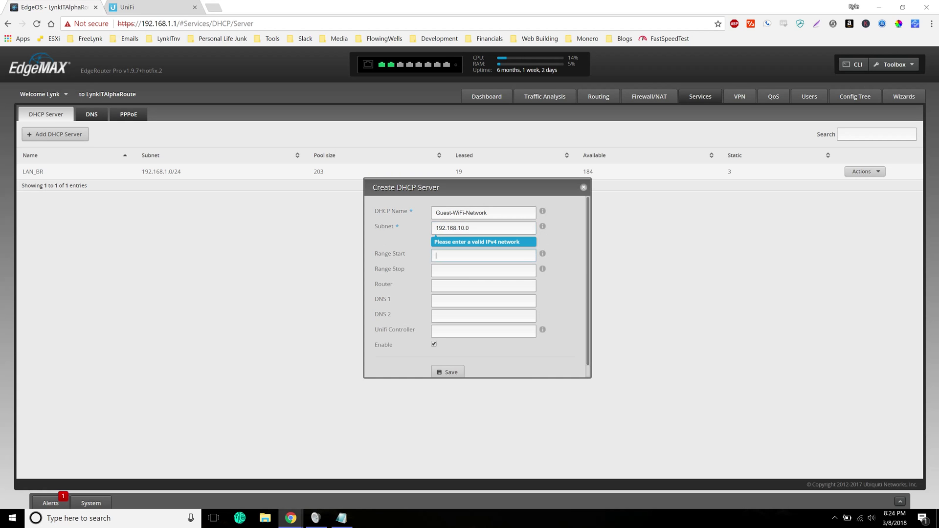
pyautogui.write('0/24')
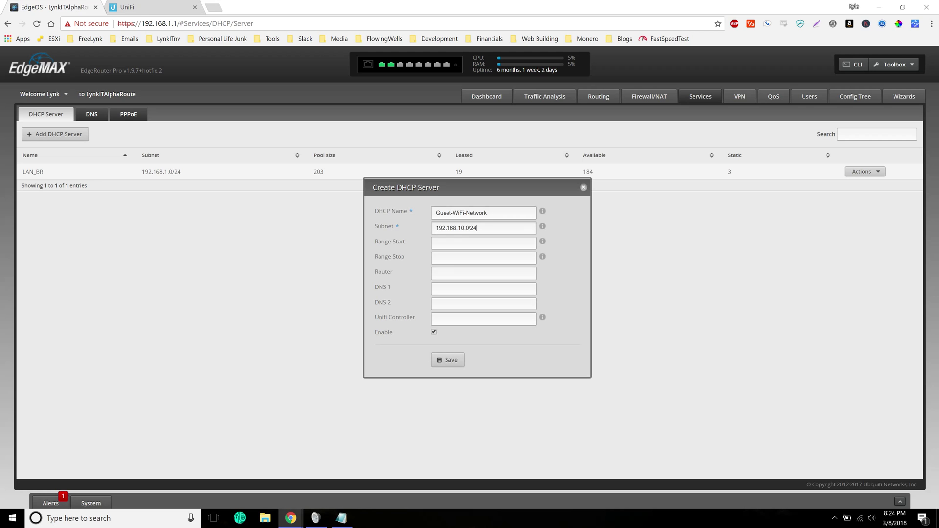
pyautogui.press('Tab')
pyautogui.write('192.168.10.5')
pyautogui.press('Tab')
pyautogui.write('192')
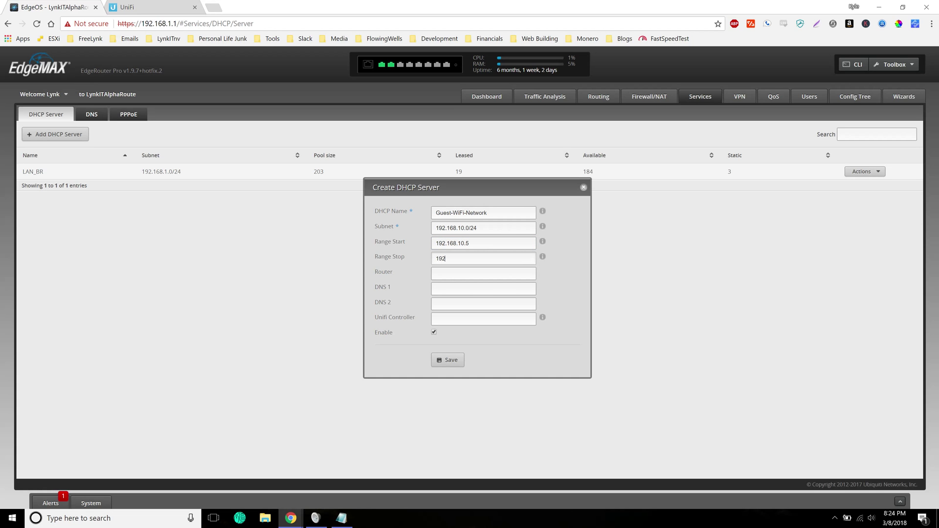
pyautogui.write('.168.10.255')
# Set the DHCP router to 192.168.10.1 with DNS servers 8.8.8.8 and 4.4.4.4, and save the server.
pyautogui.press('Tab')
pyautogui.write('192.168.10')
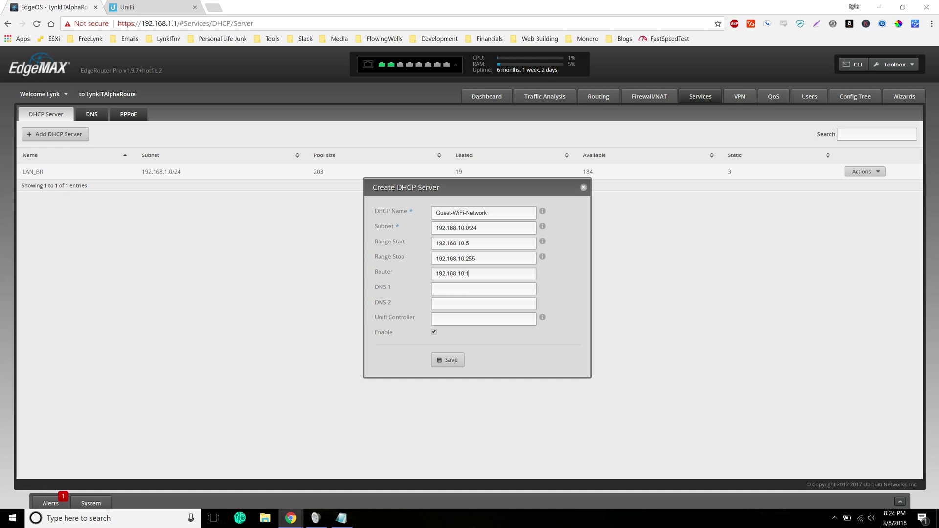
pyautogui.press('Tab')
pyautogui.write('8.8.8.84.4.4.4')
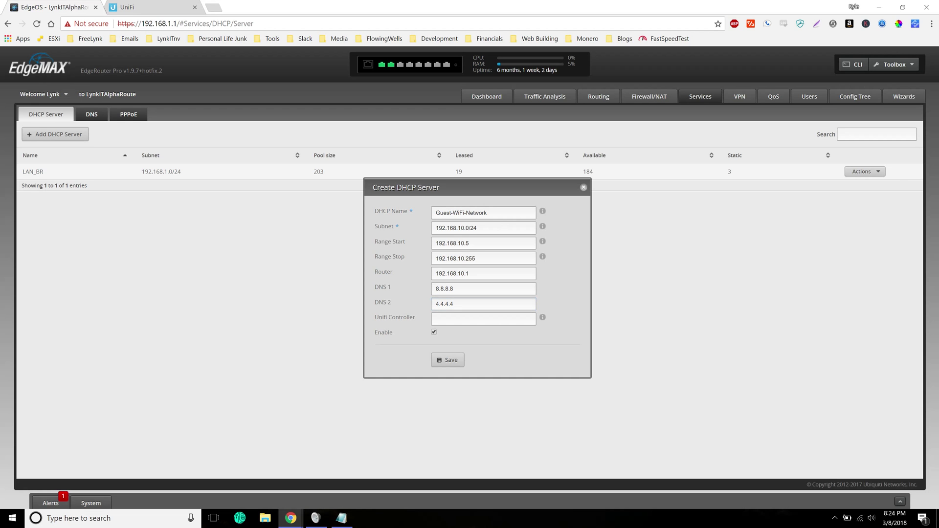
pyautogui.press('Tab')
pyautogui.press('Tab')
pyautogui.moveTo(416, 318); pyautogui.dragTo(372, 190)
pyautogui.click(372, 200)
pyautogui.click(447, 360)
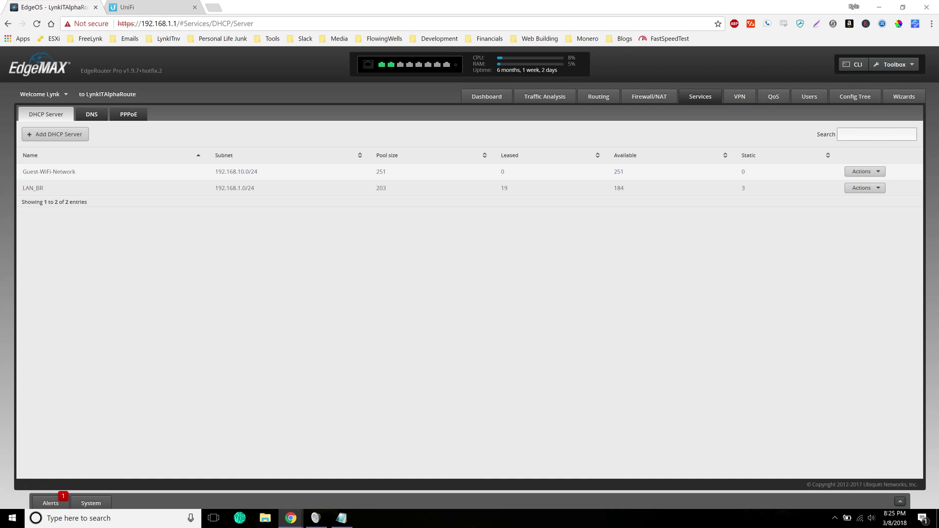
# Review the router tasks in the Notepad checklist and return to the browser.
pyautogui.click(342, 518)
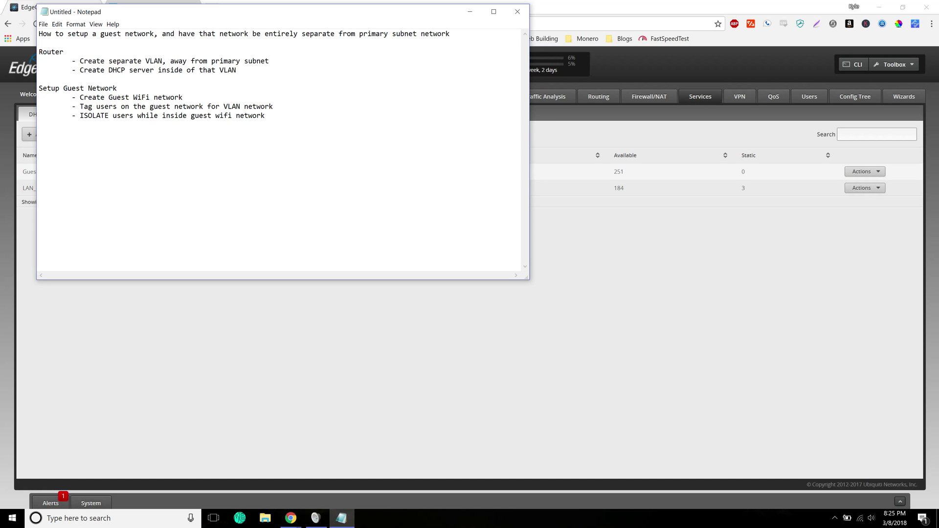
pyautogui.moveTo(236, 70); pyautogui.dragTo(61, 52)
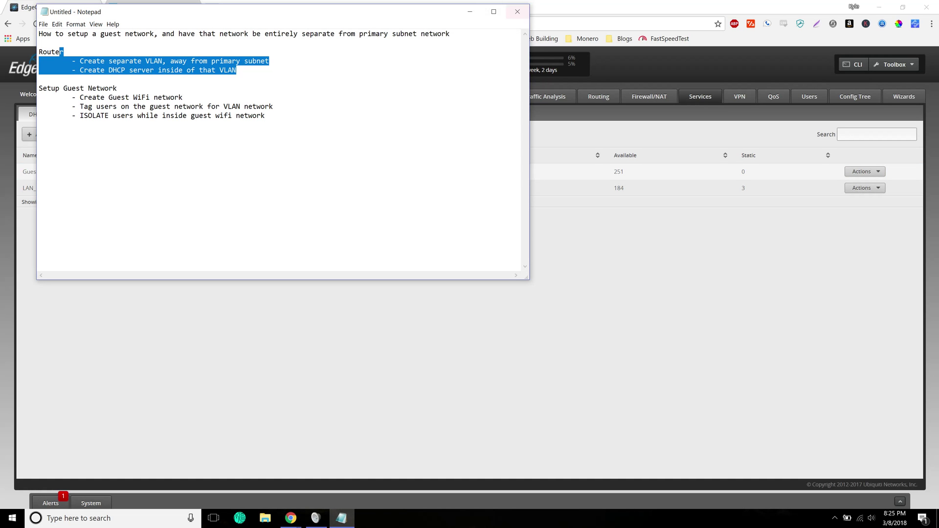
pyautogui.click(561, 10)
# Switch to the UniFi controller and open the wireless networks list in its settings.
pyautogui.click(159, 7)
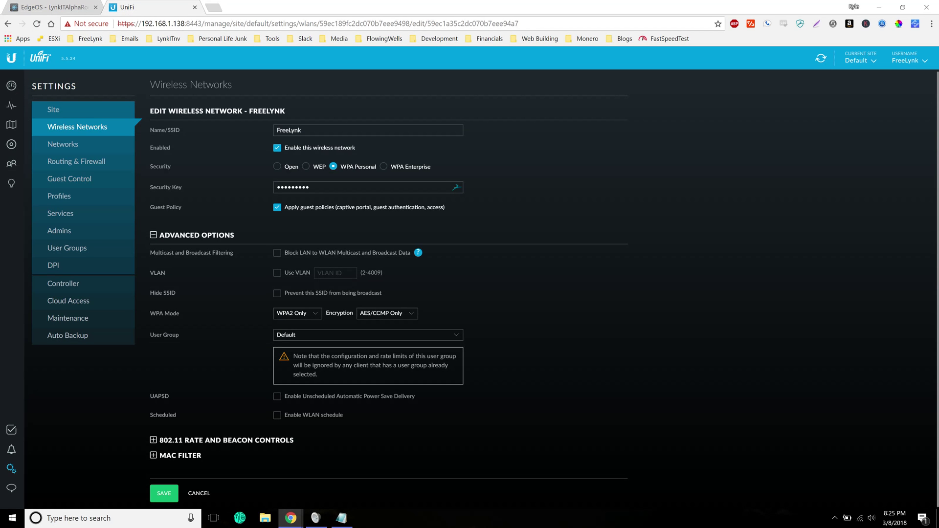
pyautogui.click(11, 145)
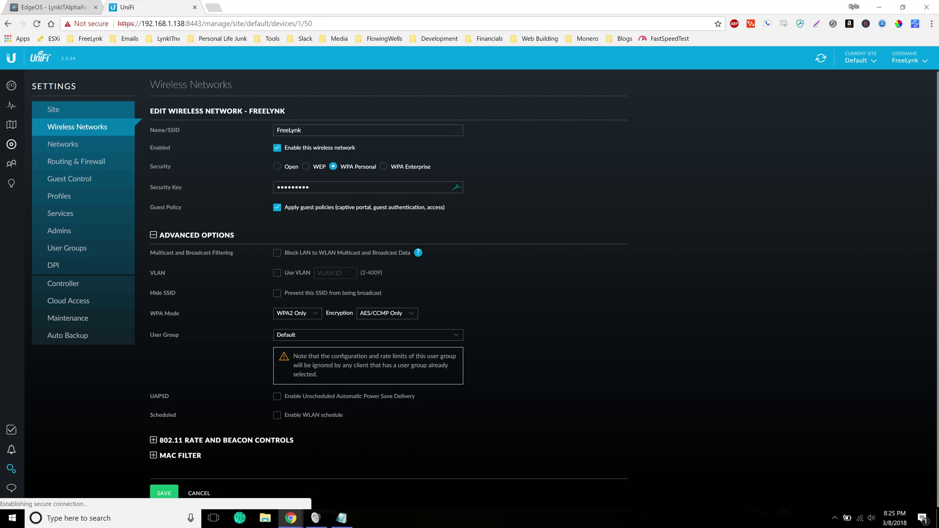
pyautogui.click(12, 468)
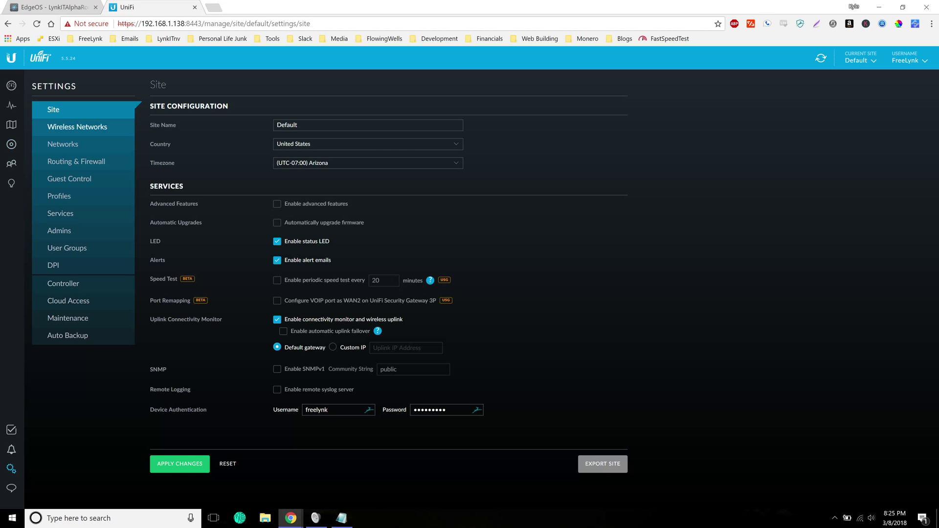
pyautogui.click(77, 126)
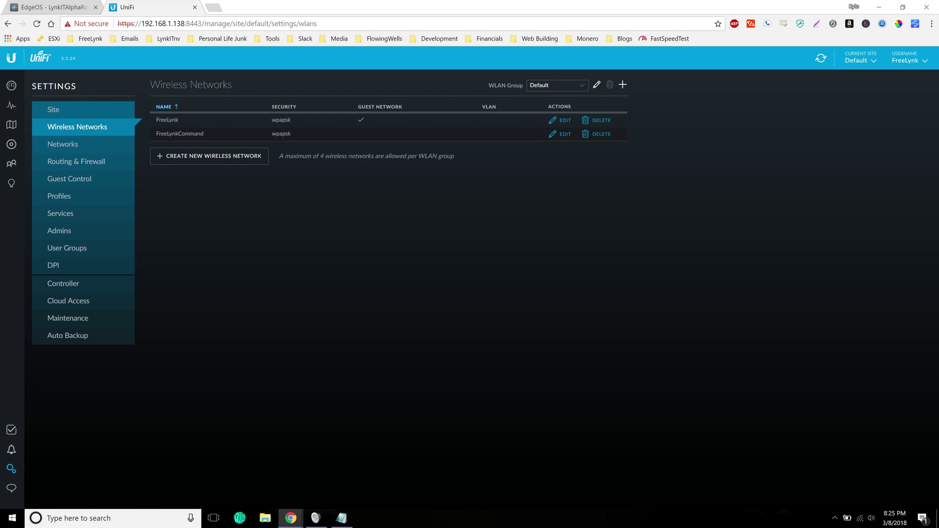
# Examine the Default WLAN group and its existing FreeLynk and FreeLynkCommand networks.
pyautogui.click(557, 85)
pyautogui.click(543, 96)
pyautogui.doubleClick(179, 133)
pyautogui.moveTo(156, 120); pyautogui.dragTo(178, 120)
pyautogui.doubleClick(177, 120)
# Create an open wireless network named "Guest Wifi Network" with guest policies applied and VLAN 10, and save it.
pyautogui.click(209, 156)
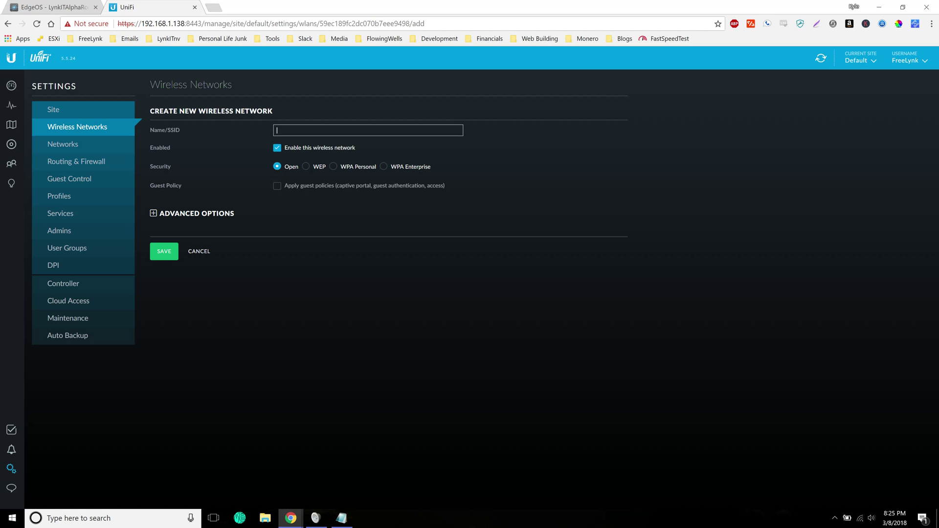
pyautogui.write('Guest Wifi Network')
pyautogui.click(277, 186)
pyautogui.click(192, 213)
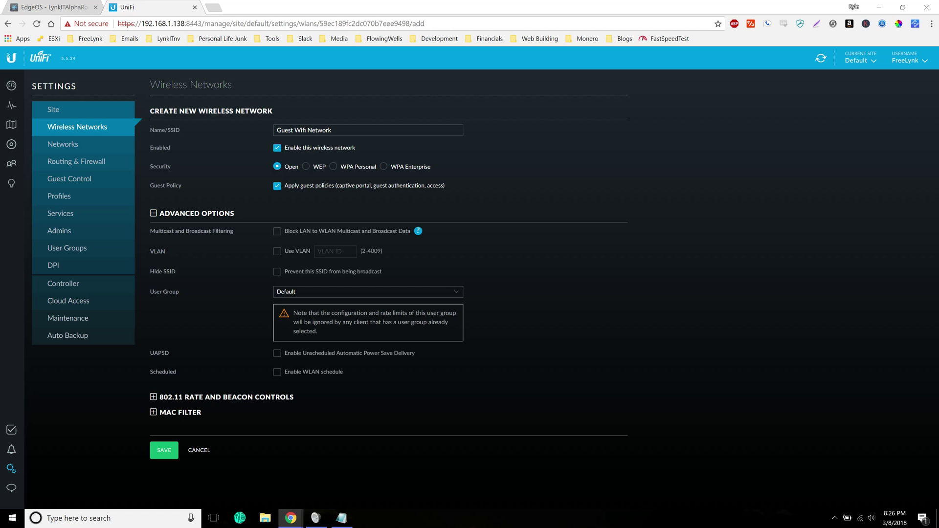
pyautogui.click(277, 251)
pyautogui.write('10')
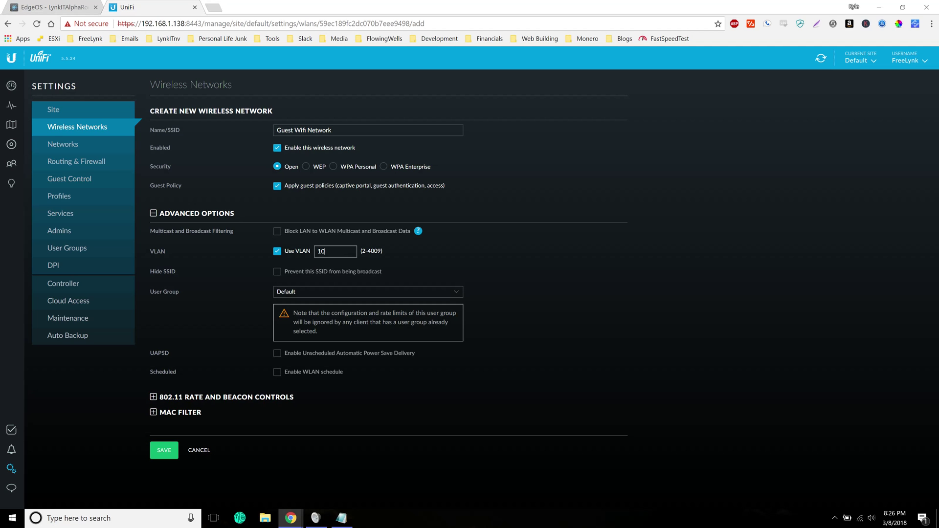
pyautogui.click(164, 450)
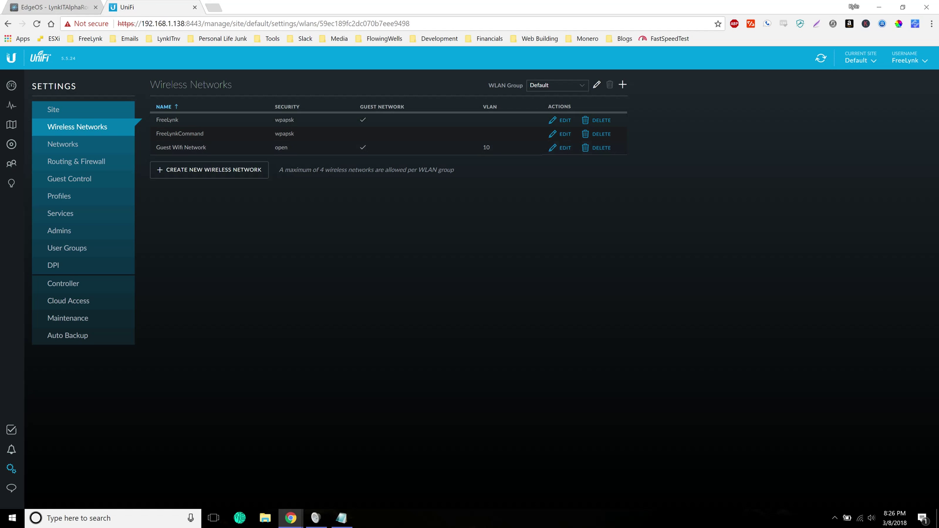
# Check the guest network's VLAN entry against the Notepad checklist and return to the controller.
pyautogui.doubleClick(486, 148)
pyautogui.click(341, 518)
pyautogui.hotkey('alt', 'Tab')
# Open the FreeLynk wireless network for editing and try to go to the Guest Control settings.
pyautogui.click(560, 120)
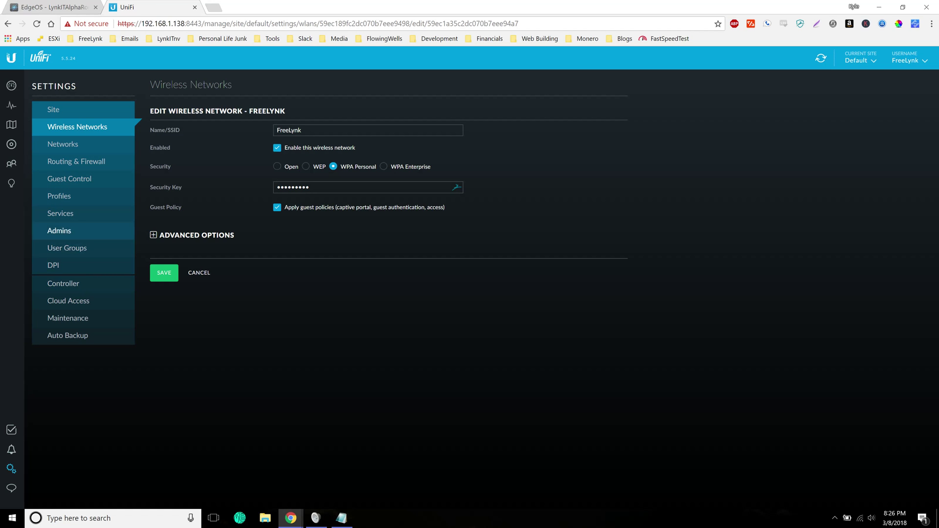
pyautogui.click(69, 178)
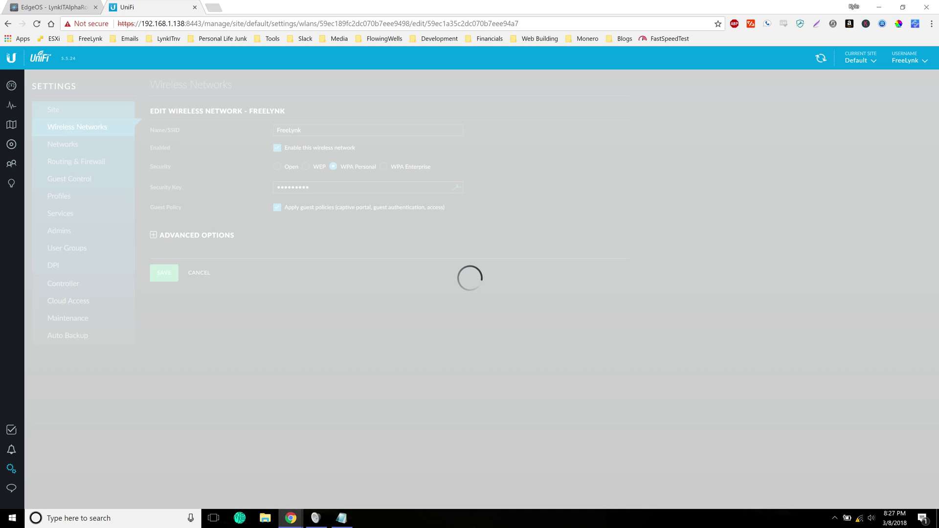
# Reload the UniFi controller from its base address 192.168.1.138:8443.
pyautogui.press('F5')
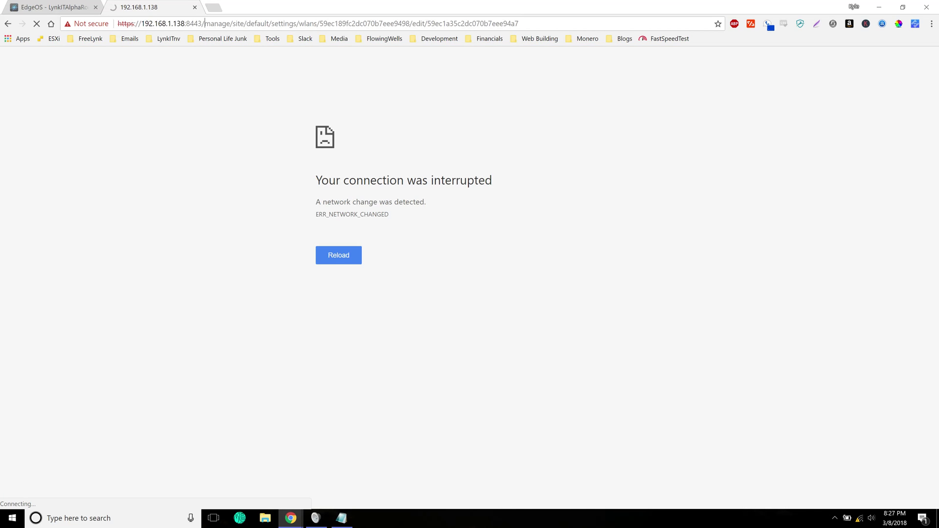
pyautogui.press('BackSpace')
pyautogui.press('Return')
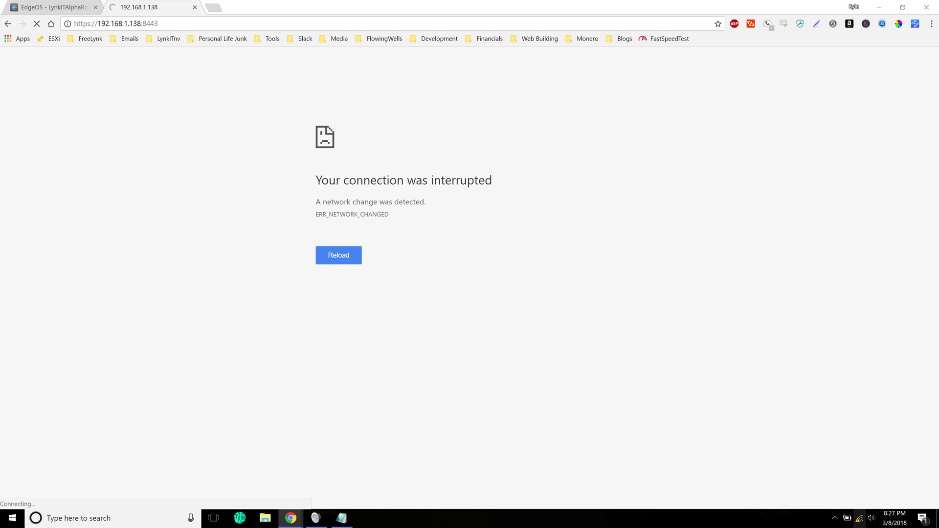
# Check the computer's Wi-Fi connection status in the Windows network list, then close the list.
pyautogui.click(859, 517)
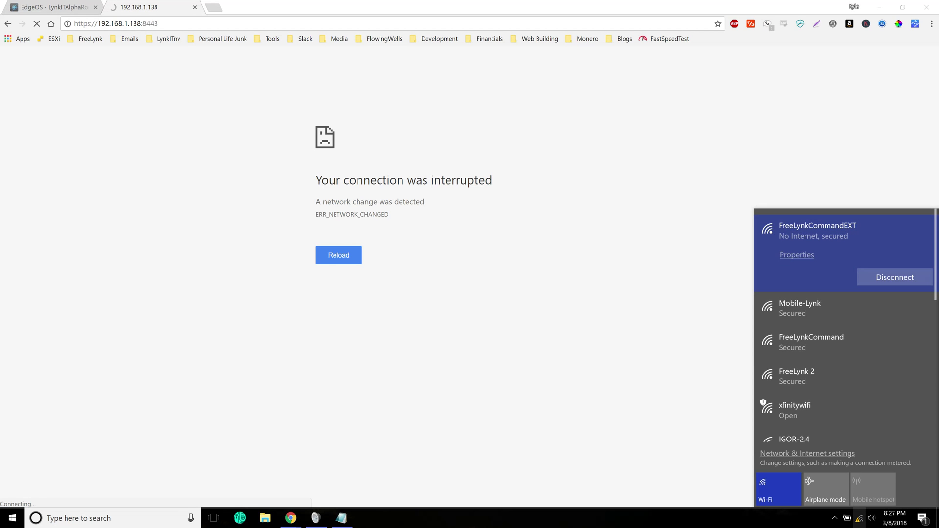
pyautogui.press('Escape')
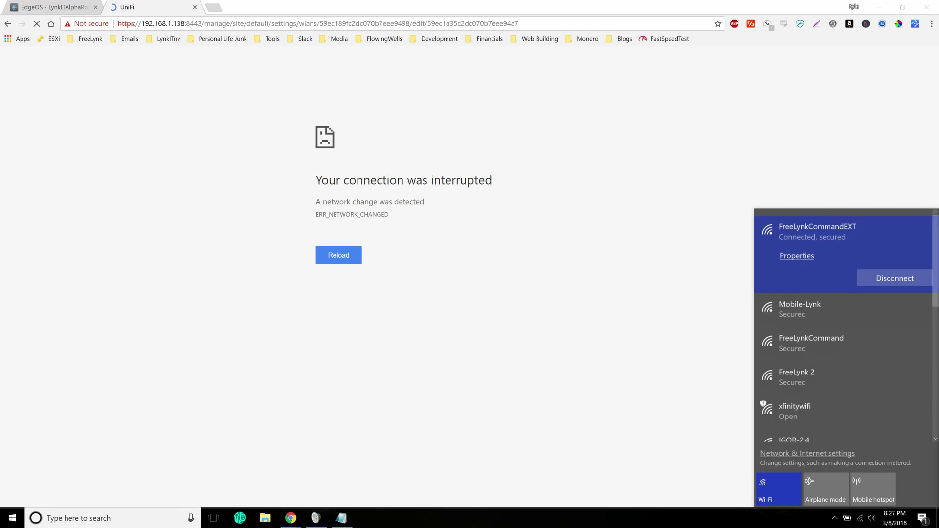
pyautogui.press('Escape')
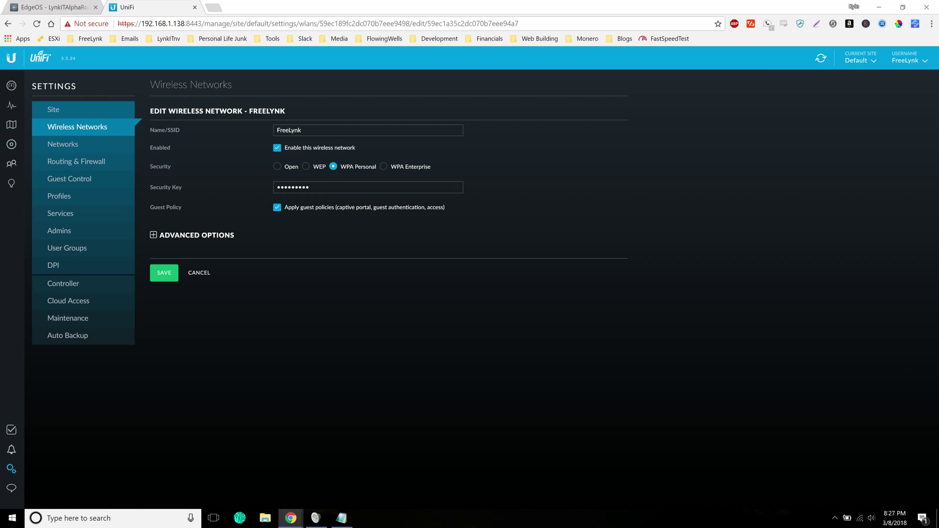
# Go to the controller's Guest Control settings and review the portal customization and hotspot authorization options.
pyautogui.click(12, 144)
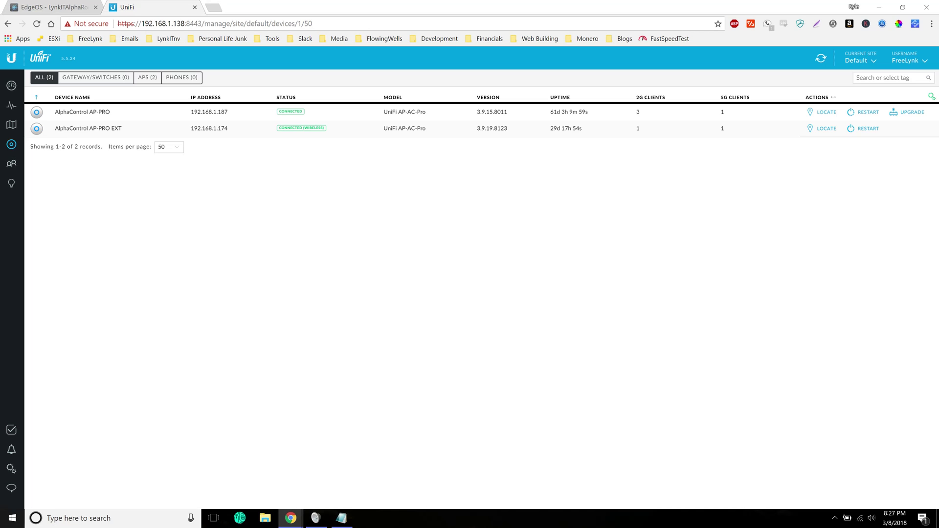
pyautogui.click(11, 469)
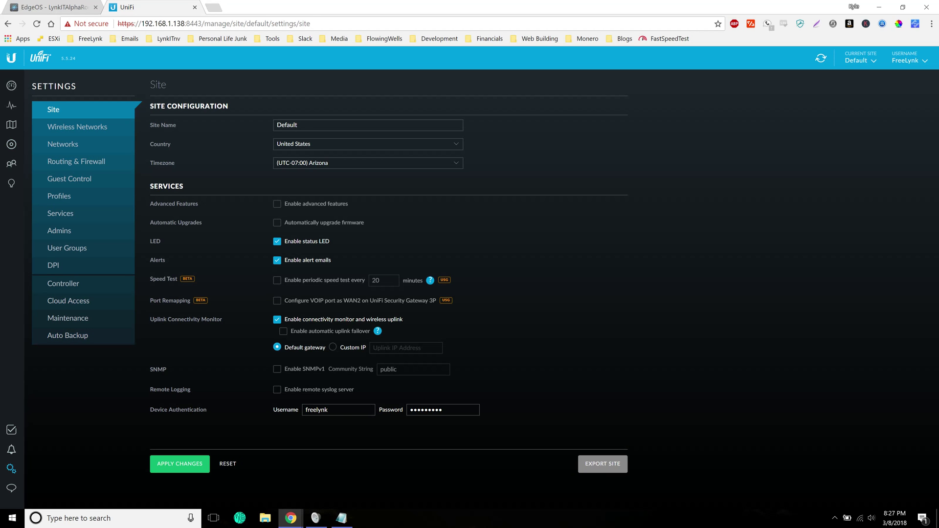
pyautogui.click(69, 179)
pyautogui.scroll(-5, 389, 288)
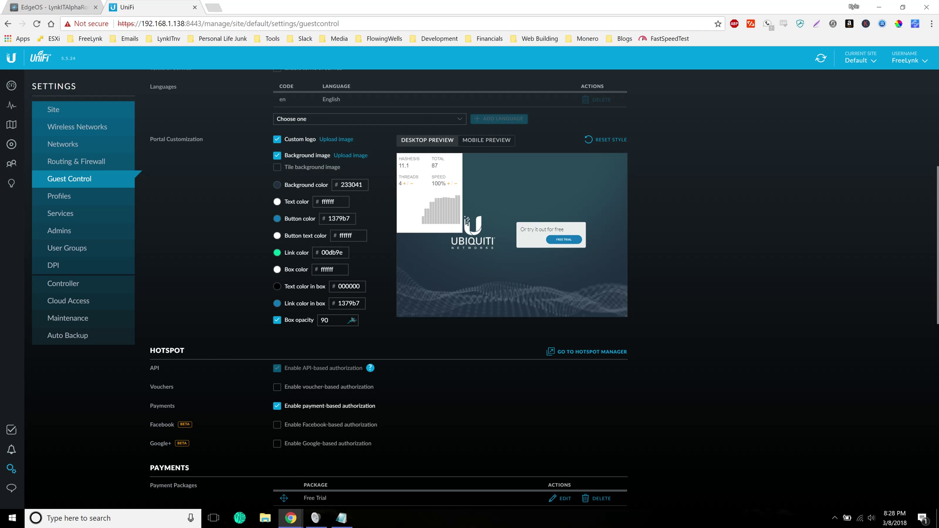
pyautogui.scroll(1, 470, 289)
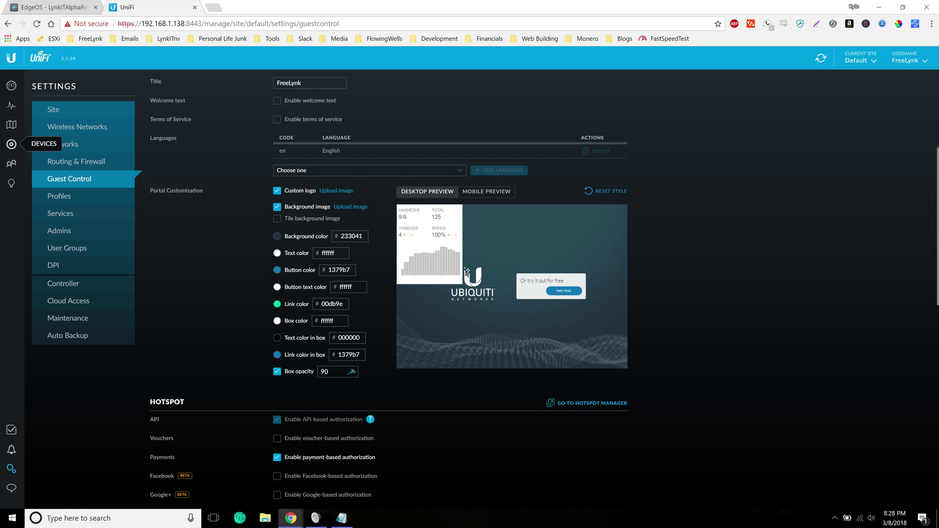
# Inspect the details and IP address of the client connected to Guest Wifi Network in the client list, then close its properties.
pyautogui.click(11, 163)
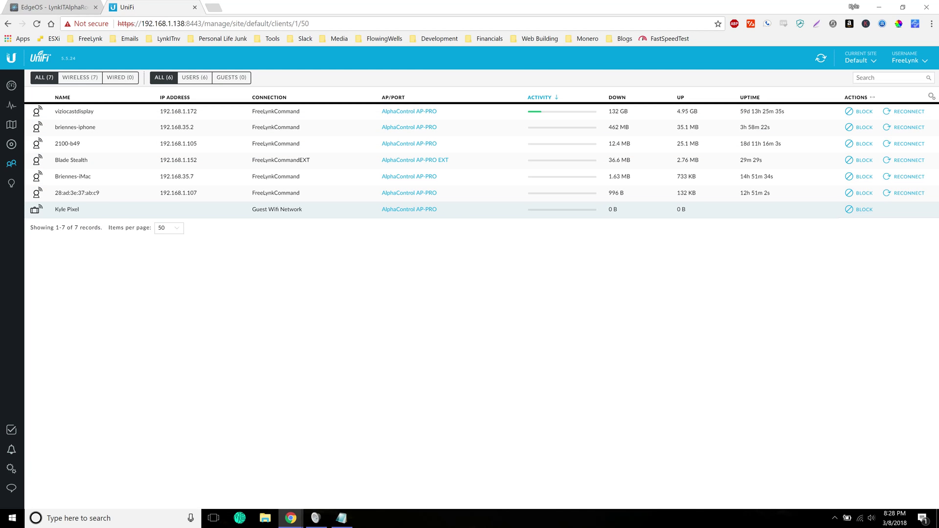
pyautogui.tripleClick(277, 209)
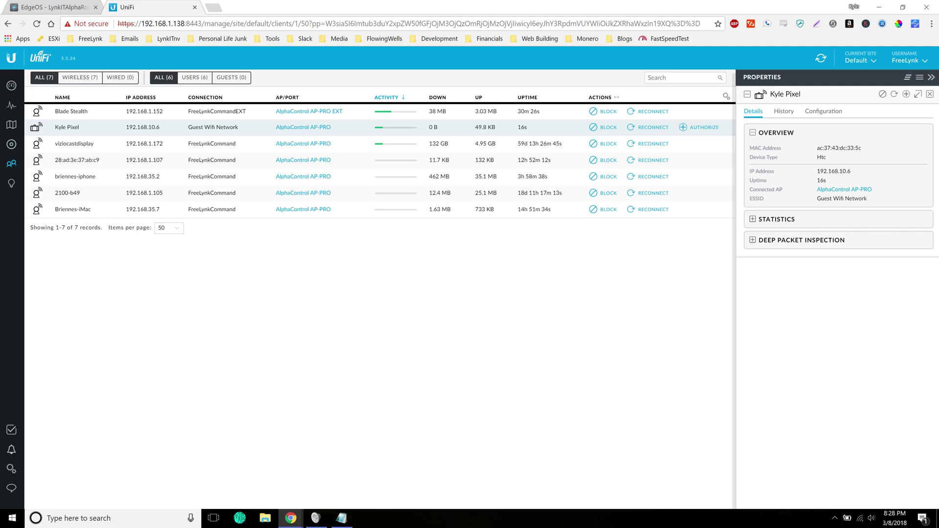
pyautogui.moveTo(161, 127); pyautogui.dragTo(125, 127)
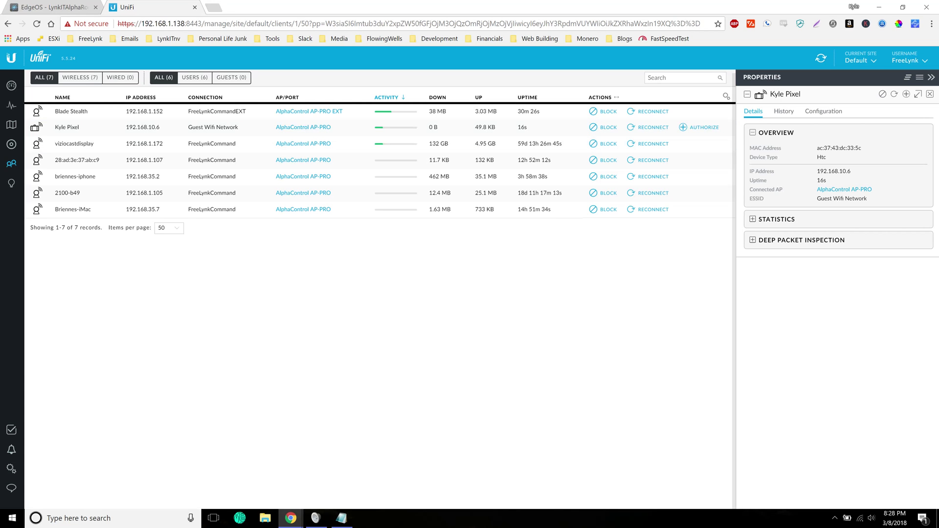
pyautogui.press('Escape')
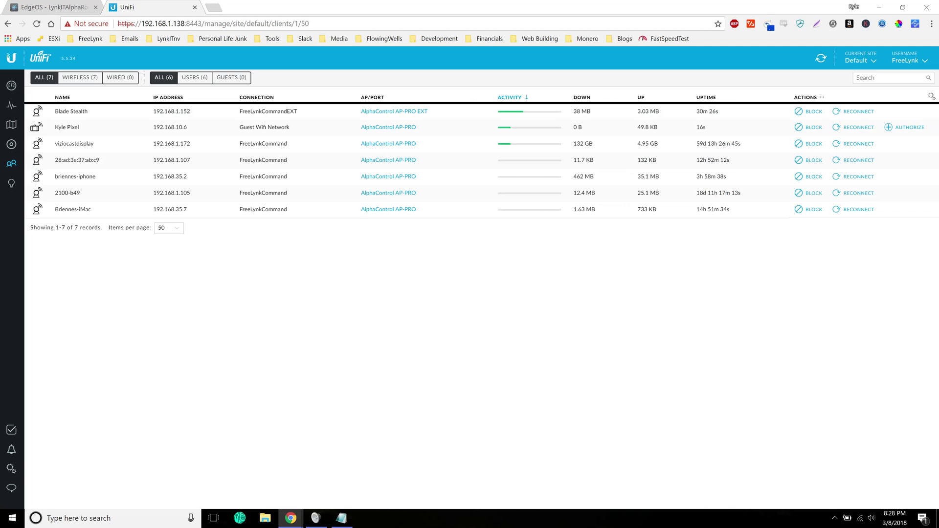